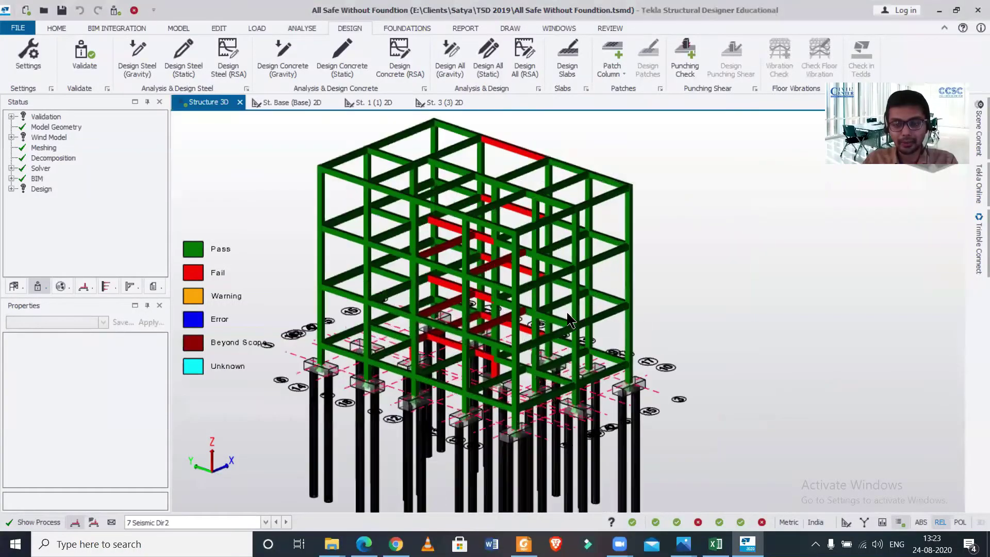
scroll(670, 308, down, 1)
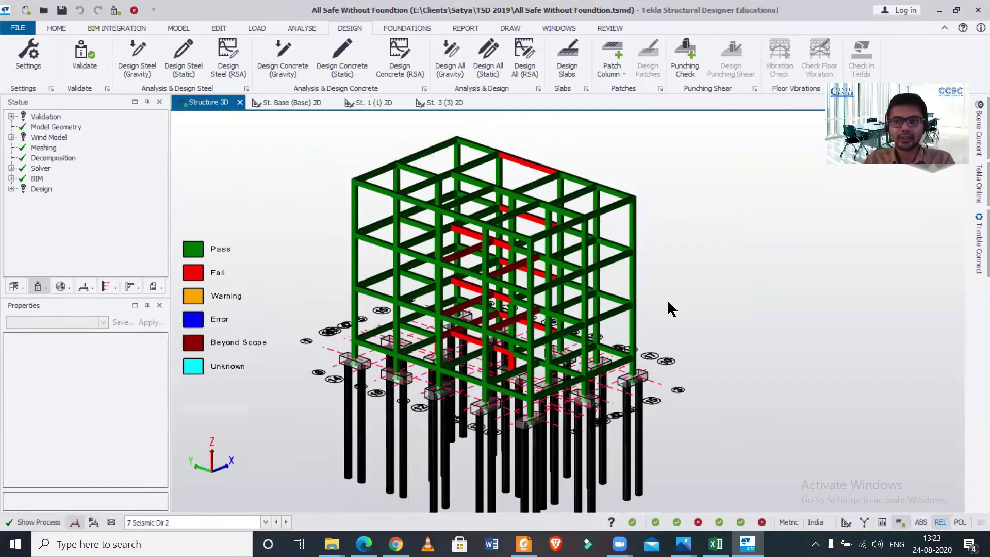
- Colour the 3D model by design ratio and orbit it to inspect the lower storeys
click(469, 29)
click(519, 29)
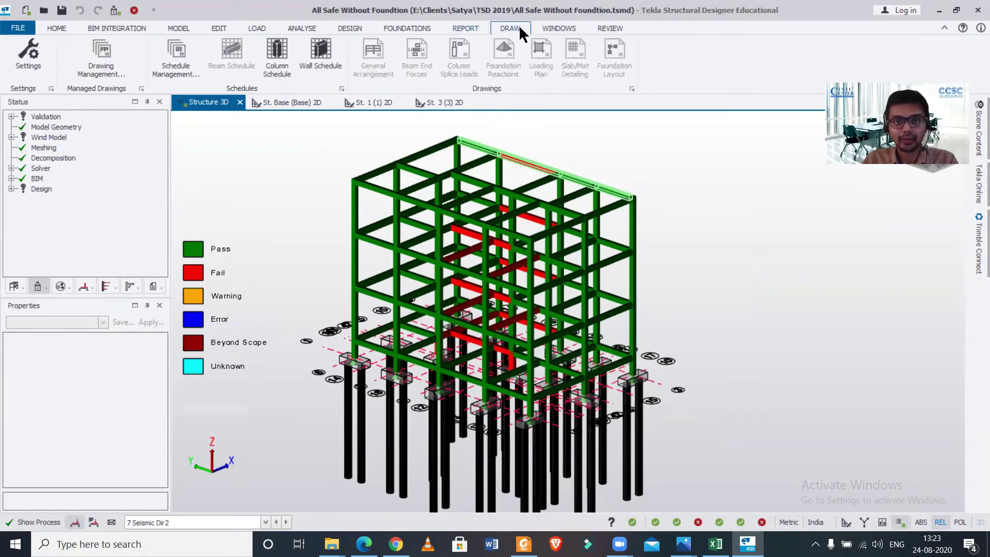
click(603, 28)
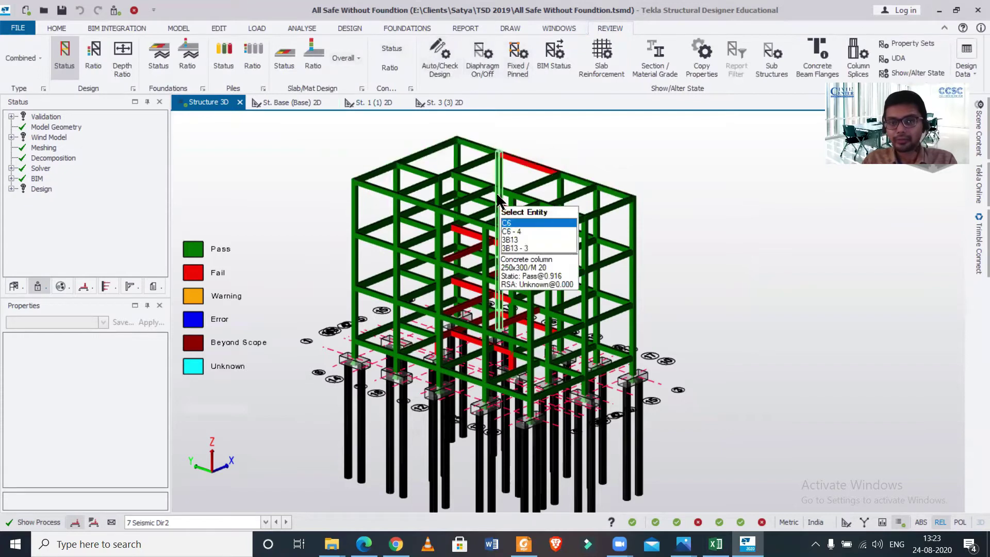
scroll(508, 169, up, 1)
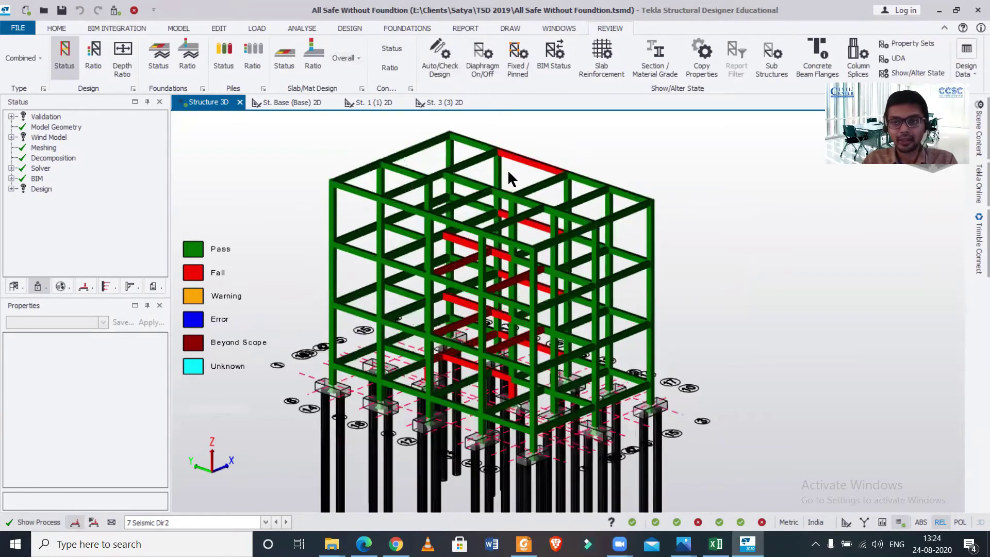
middle_drag(508, 168, 526, 186)
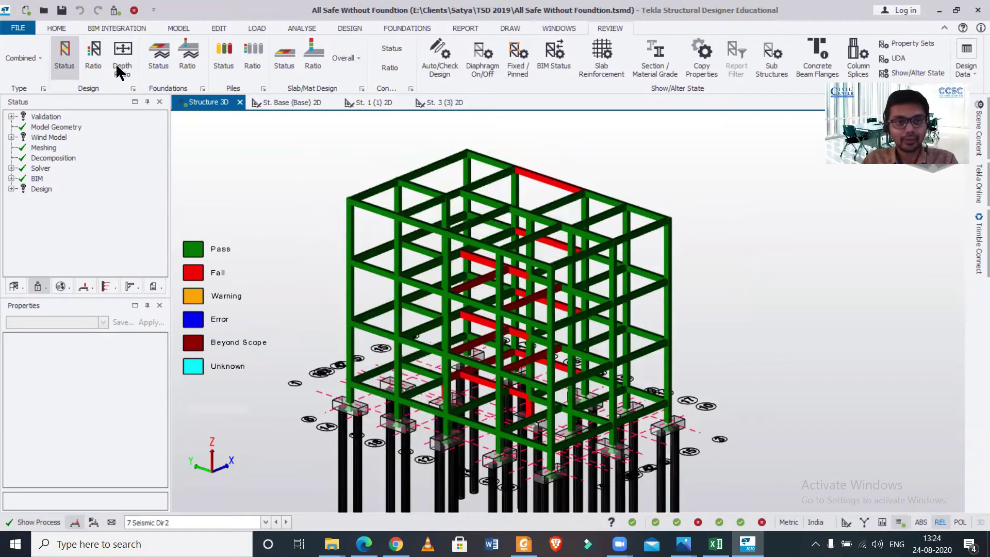
click(99, 52)
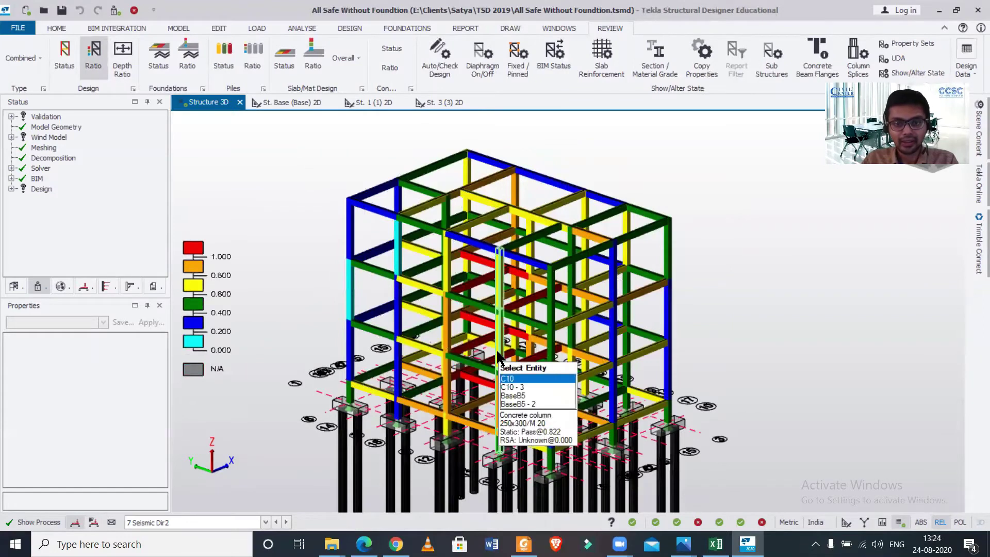
scroll(619, 387, up, 2)
scroll(633, 371, up, 2)
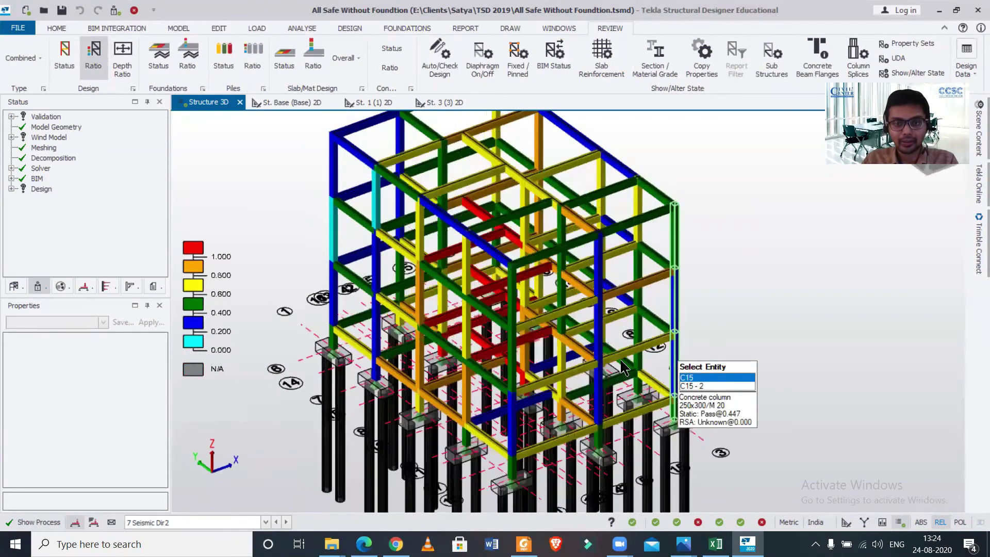
scroll(630, 356, up, 2)
scroll(629, 346, down, 2)
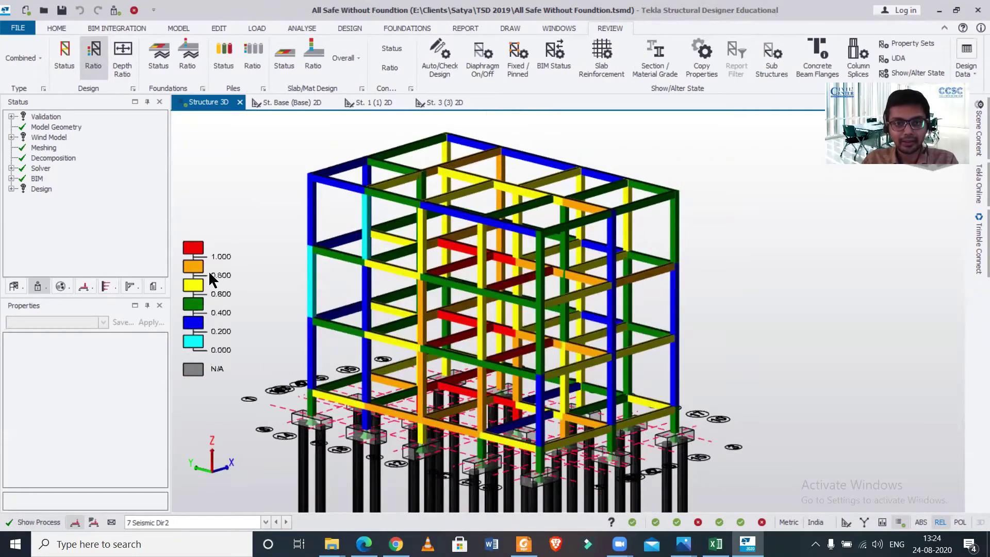
scroll(208, 270, down, 1)
scroll(203, 264, down, 1)
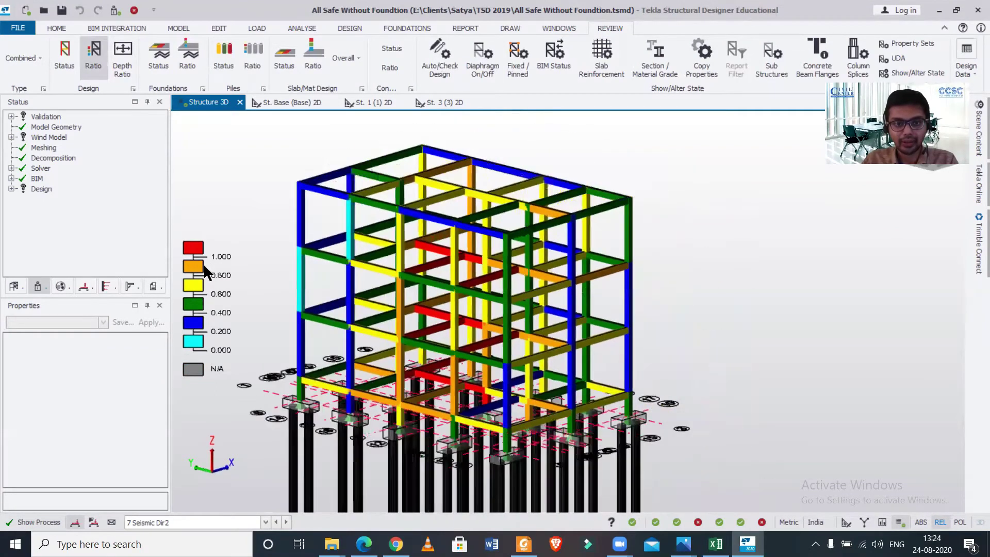
scroll(460, 331, down, 1)
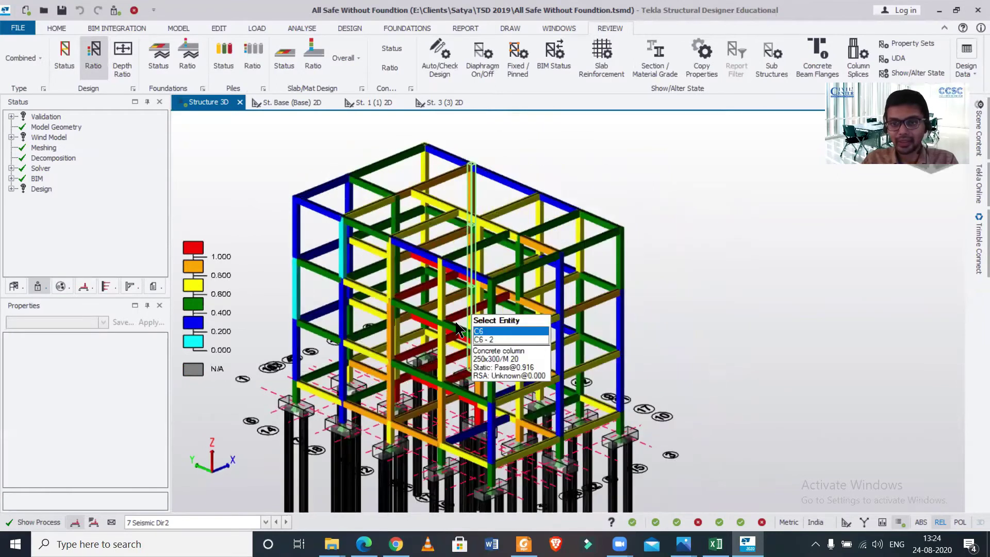
middle_drag(411, 330, 417, 268)
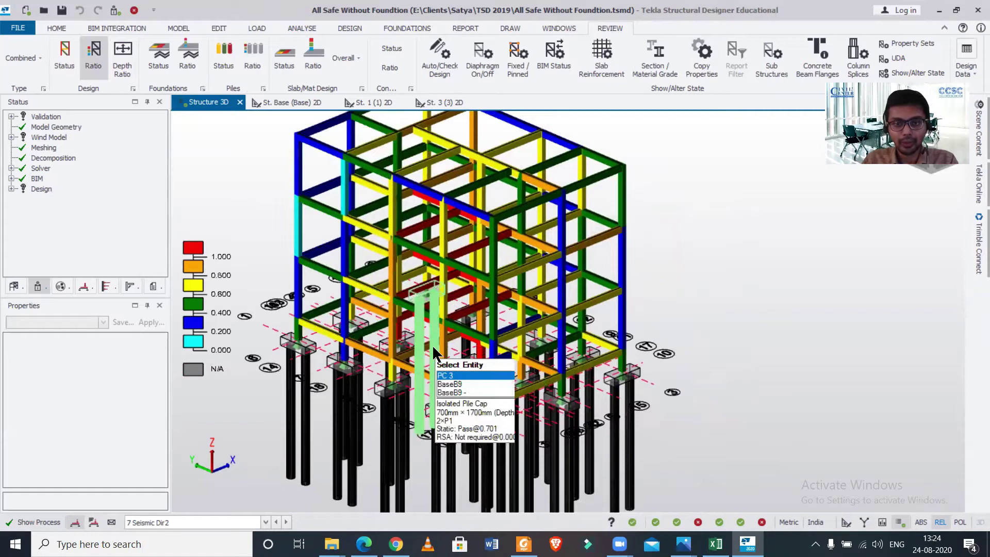
scroll(508, 380, up, 1)
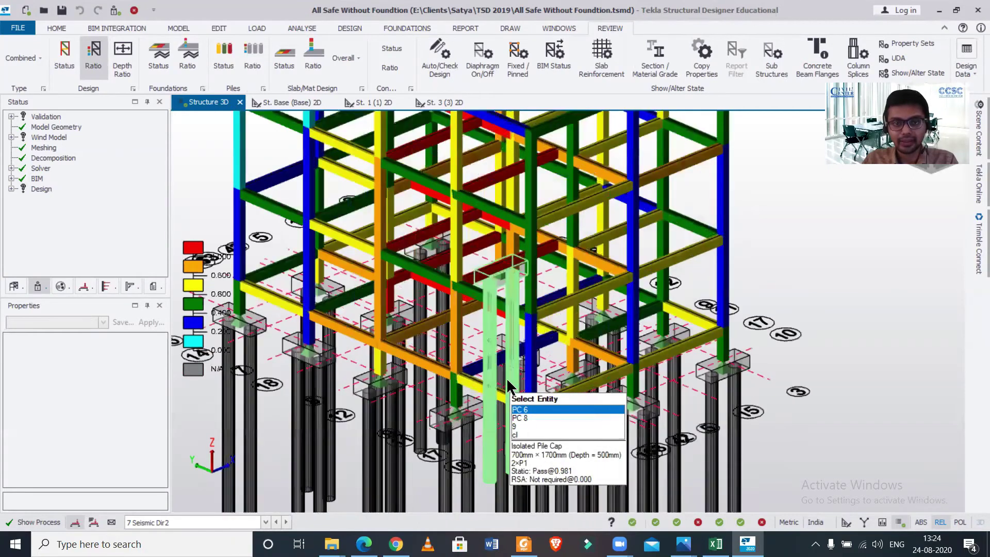
mouse_move(507, 380)
shift+middle_down()
mouse_move(647, 377)
mouse_move(652, 338)
shift+middle_up()
shift+middle_drag(706, 287, 722, 308)
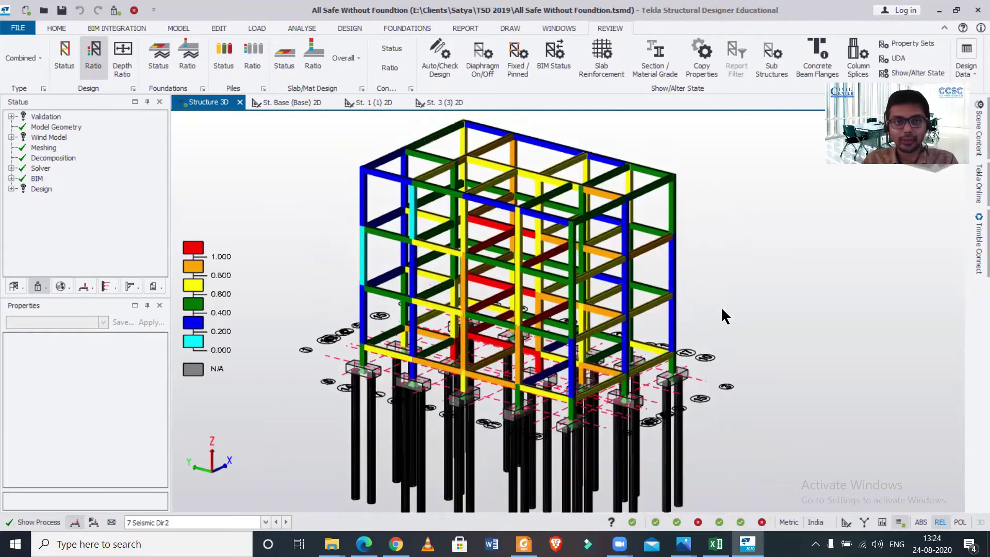
- Run Design All (Static) on the building, then tilt the view from above toward 1B10
click(64, 28)
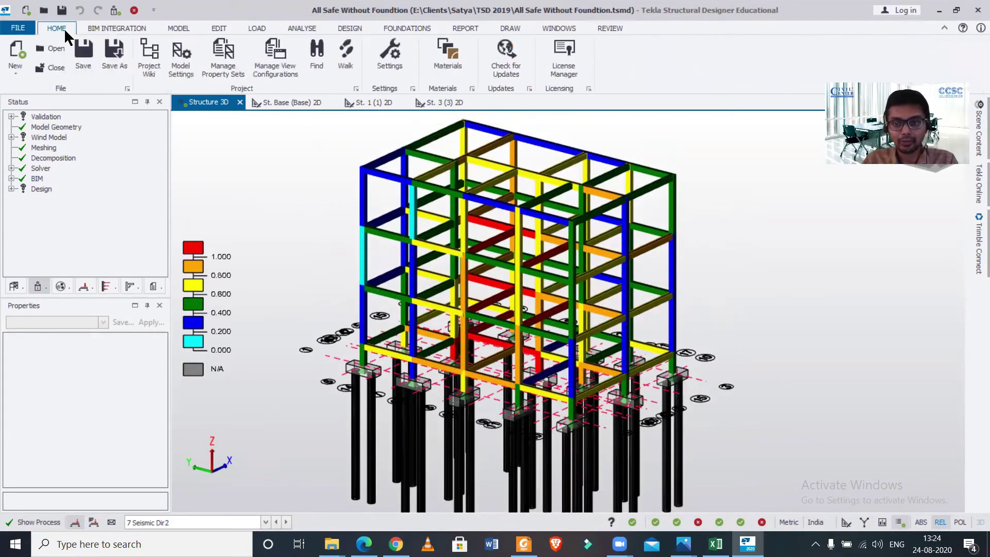
click(348, 29)
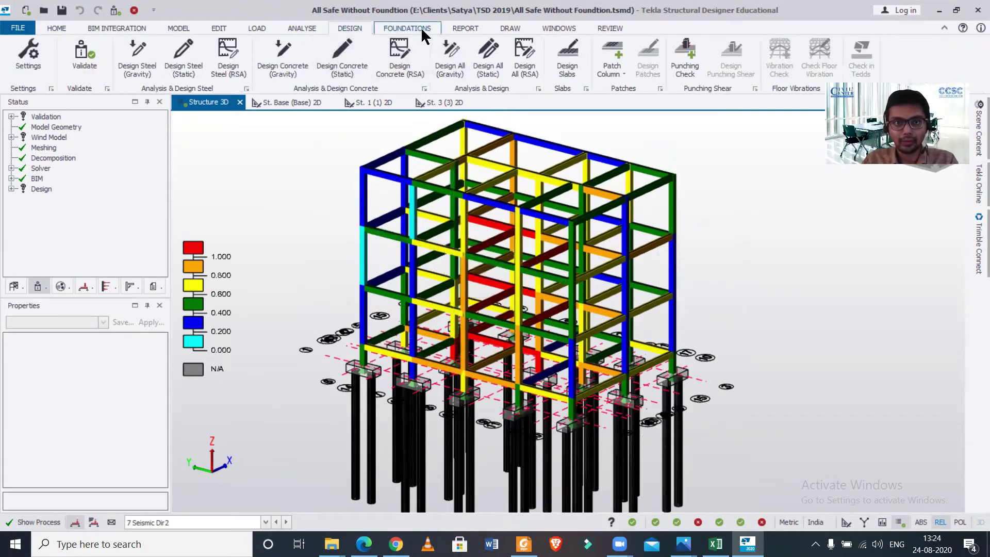
key(Up)
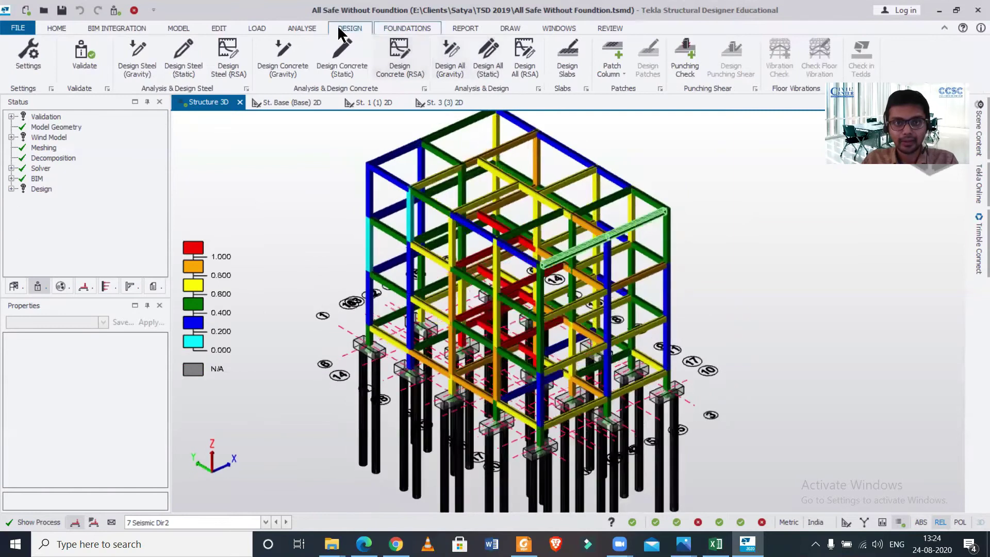
click(488, 58)
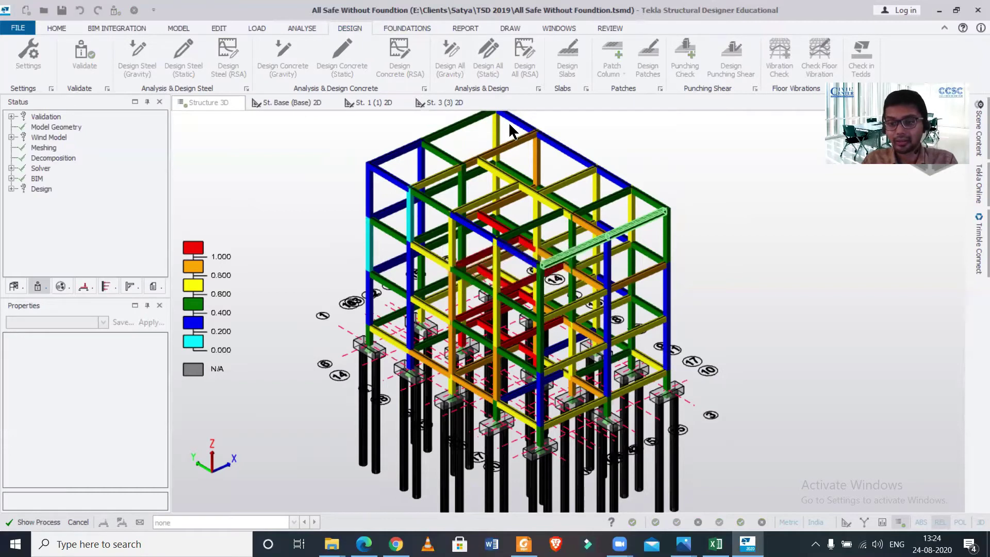
scroll(619, 321, up, 2)
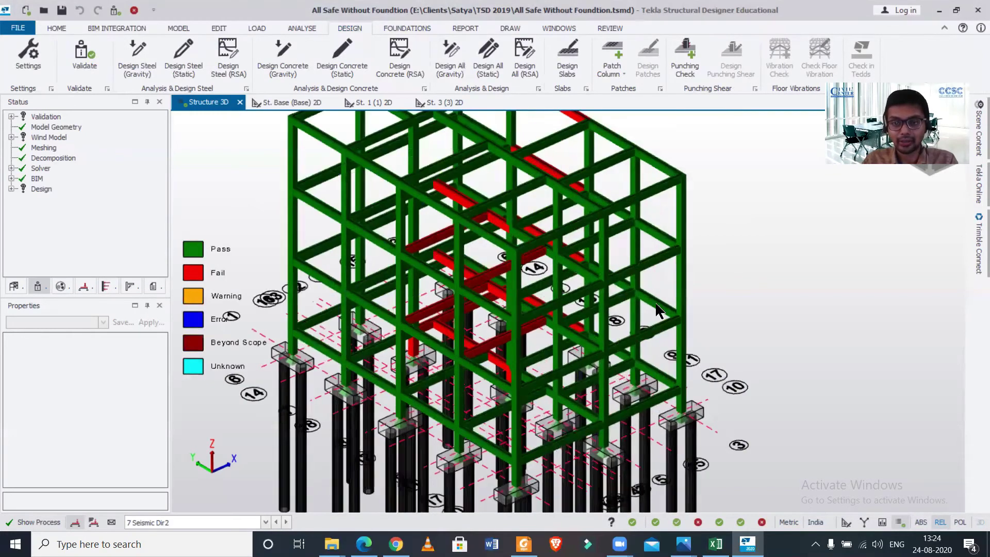
scroll(611, 302, up, 2)
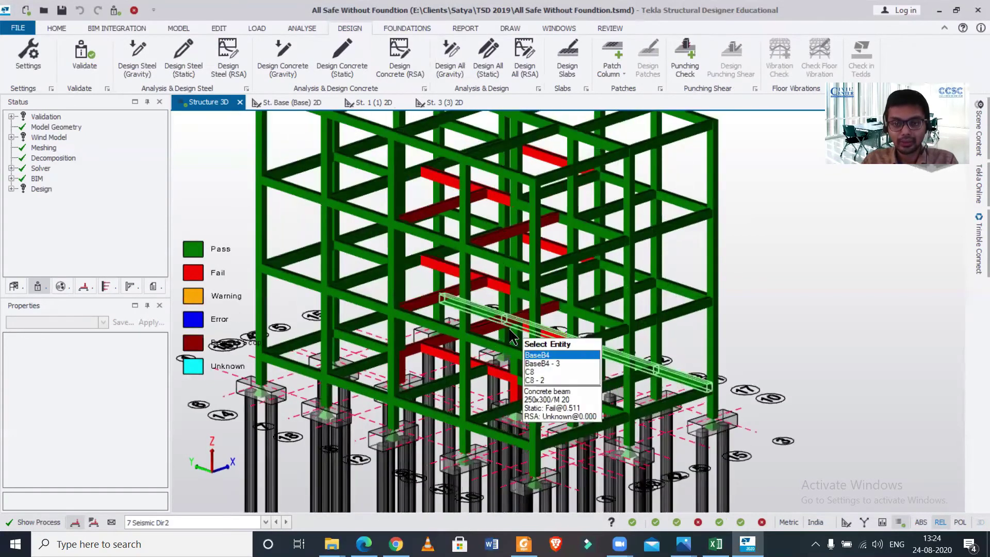
shift+middle_drag(505, 340, 502, 335)
scroll(501, 334, up, 2)
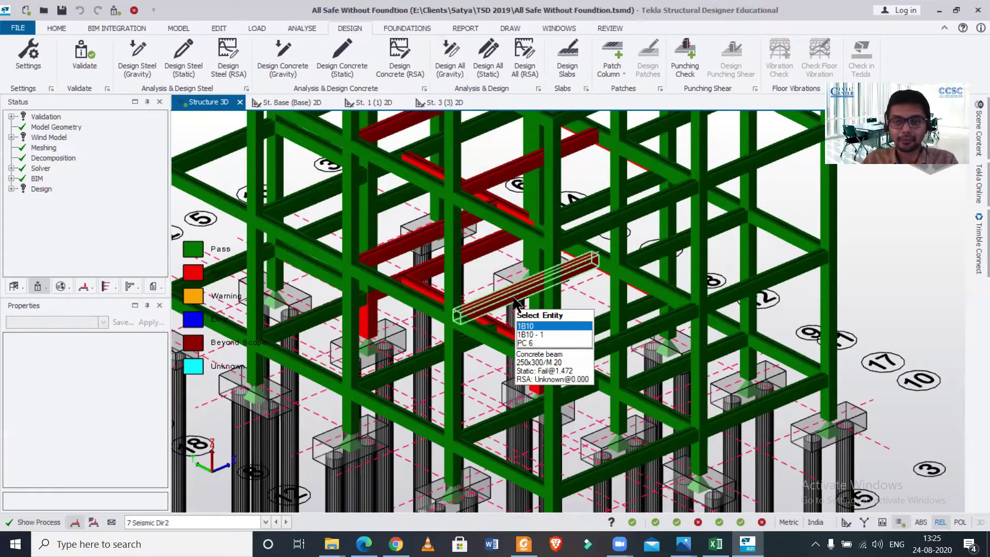
click(517, 302)
right_click(517, 302)
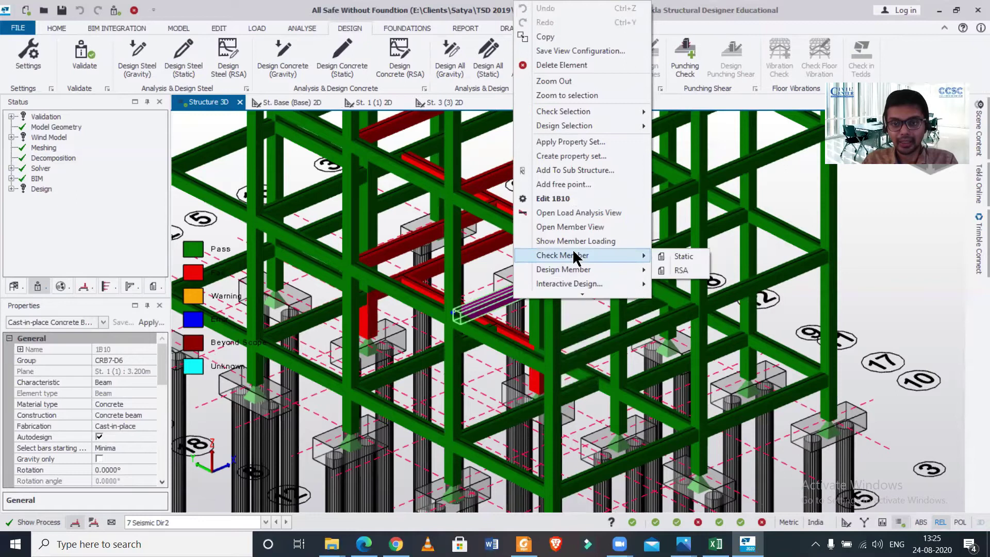
click(667, 259)
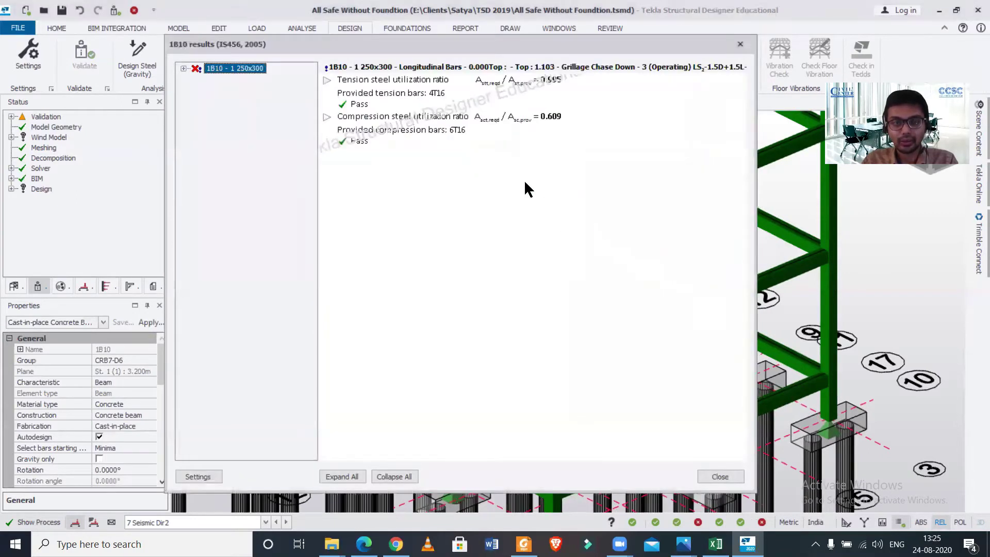
click(184, 68)
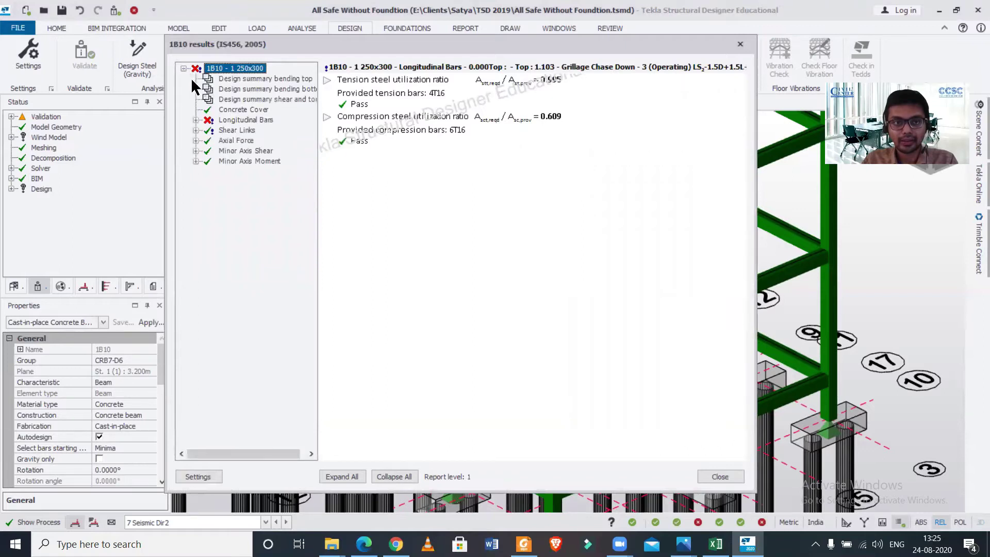
click(196, 120)
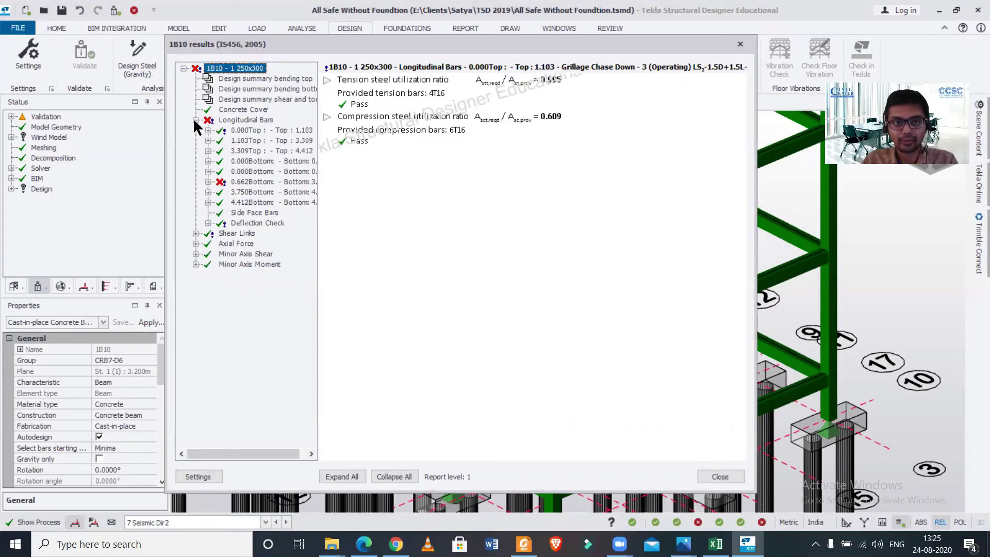
double_click(236, 180)
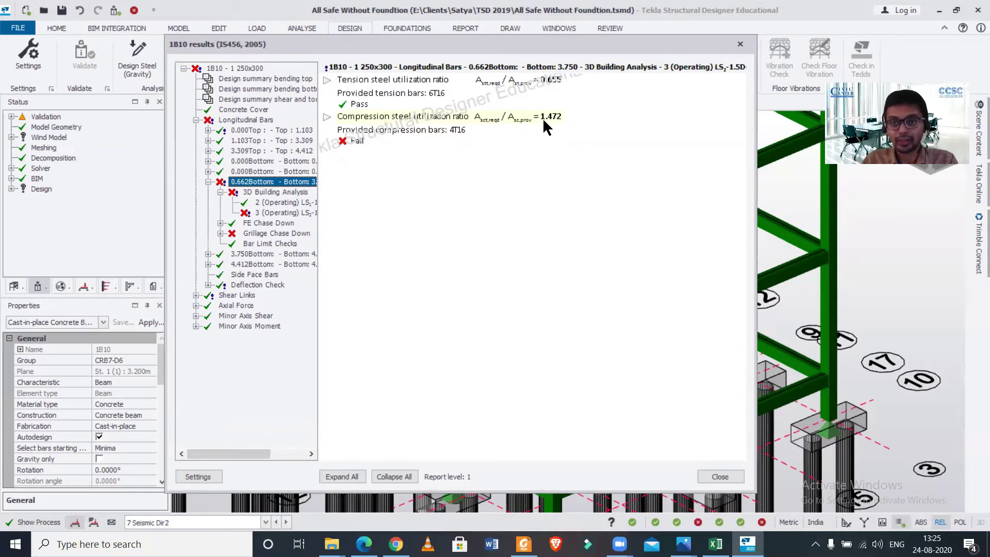
click(745, 48)
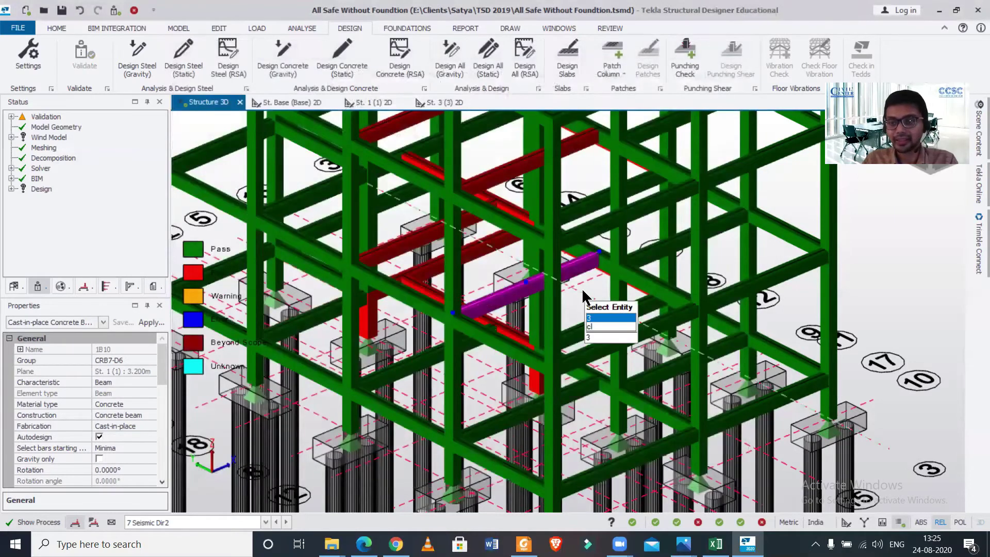
middle_drag(584, 298, 552, 316)
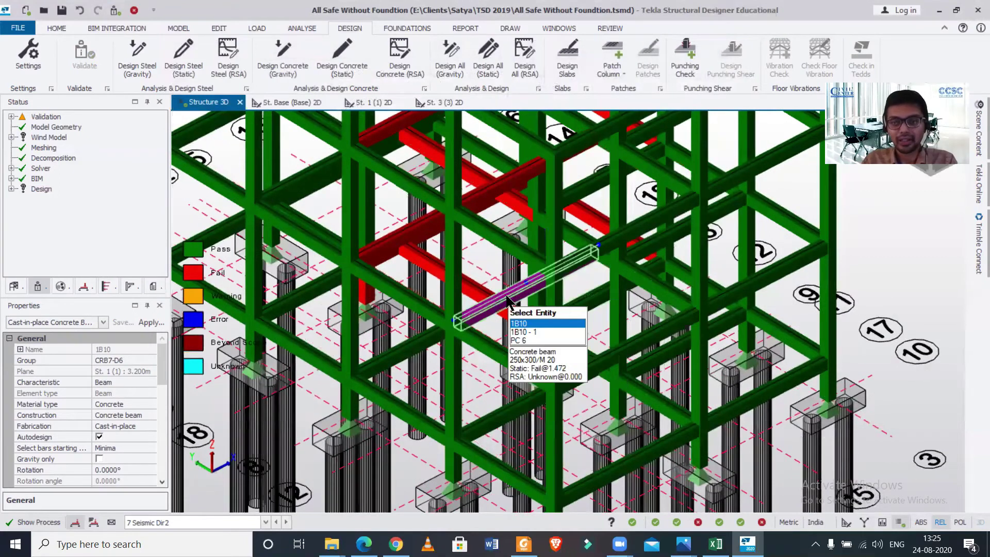
middle_drag(507, 300, 523, 294)
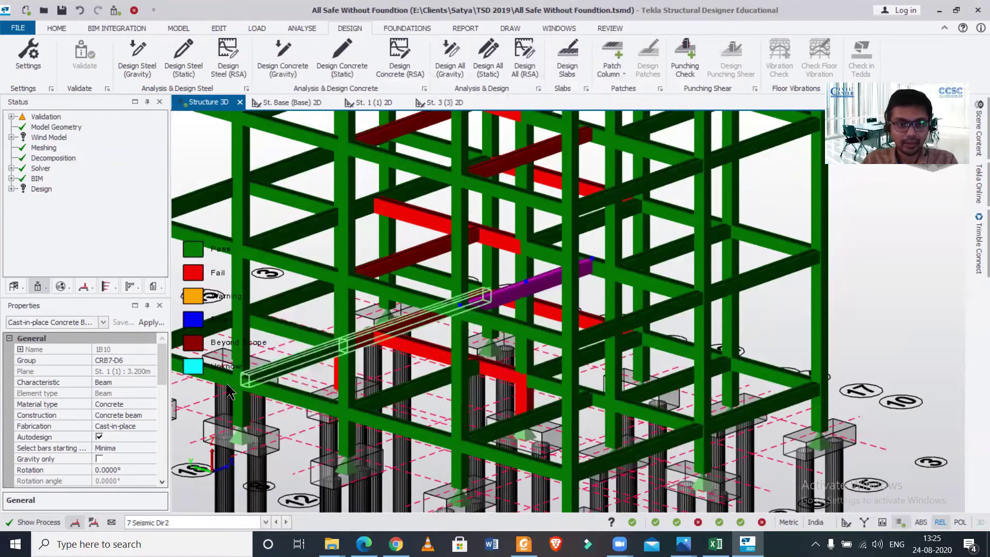
scroll(163, 370, down, 1)
scroll(154, 362, down, 2)
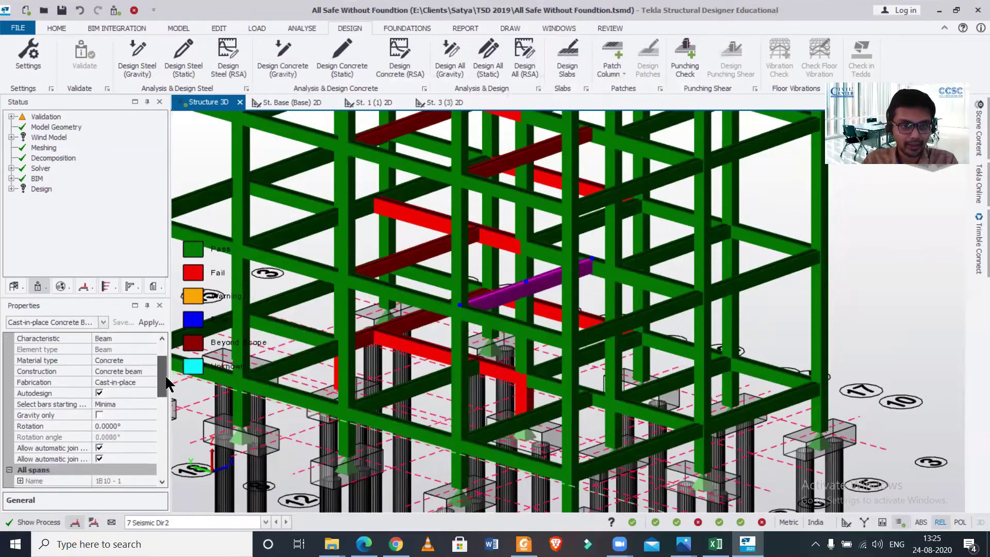
scroll(144, 353, down, 2)
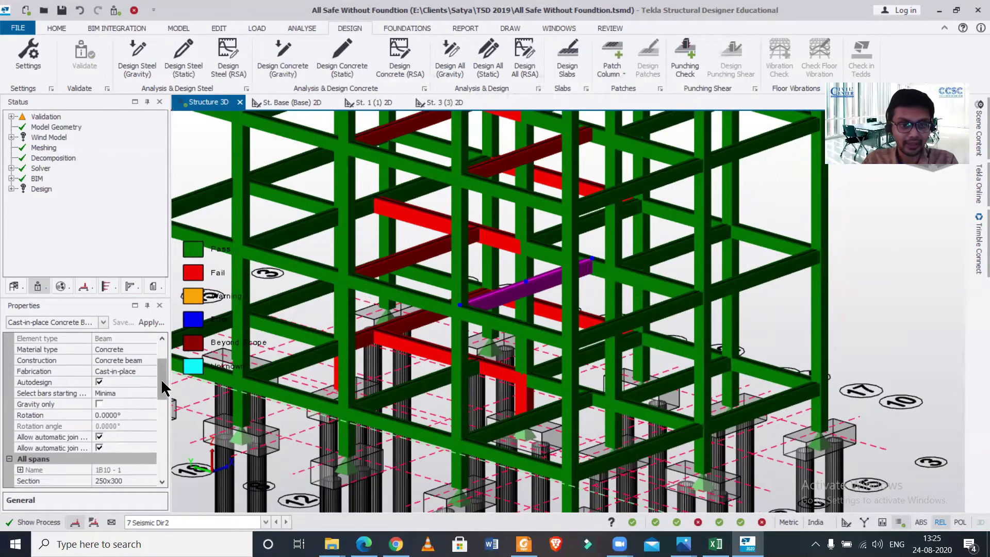
scroll(161, 379, down, 2)
drag(164, 401, 164, 436)
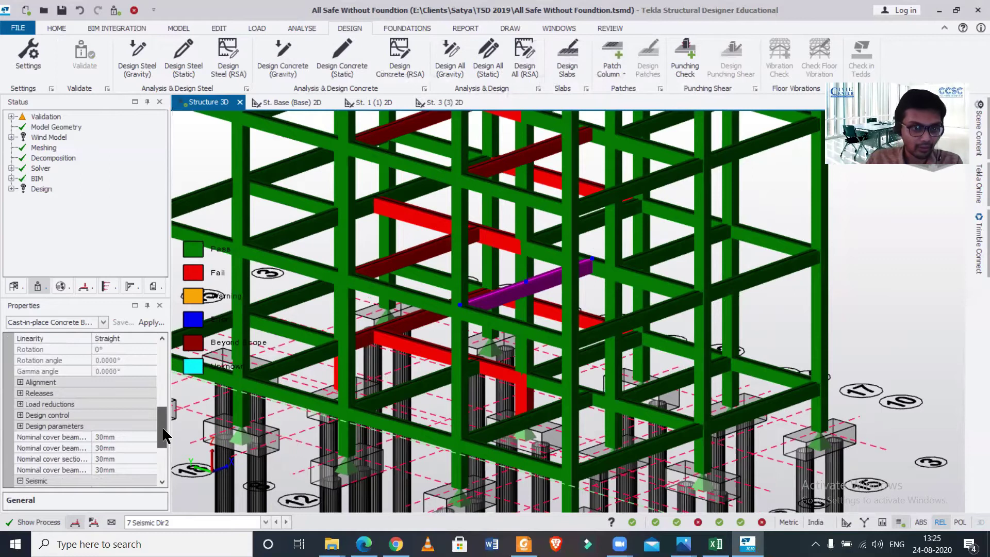
scroll(163, 436, down, 1)
scroll(164, 449, down, 1)
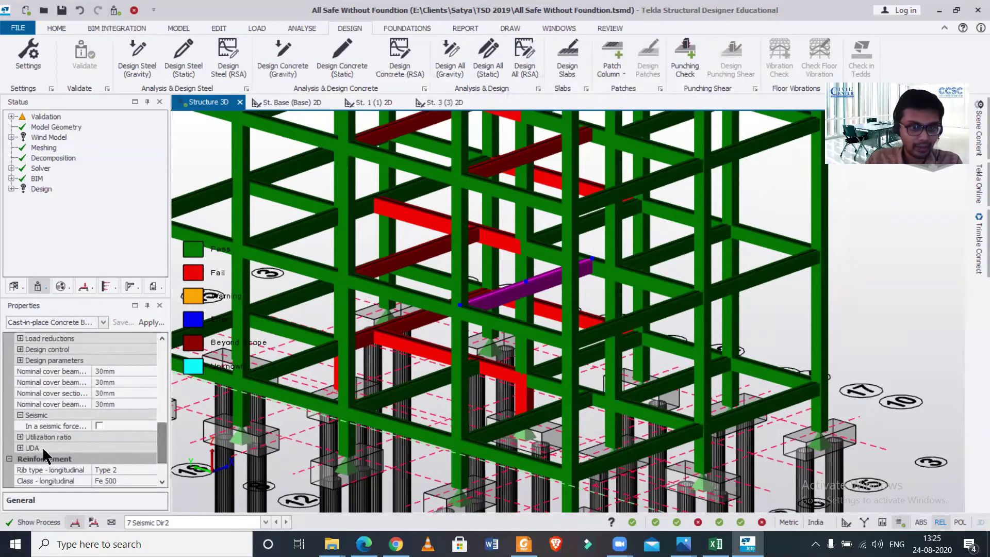
- Turn on Apply and Apply to check for beam 1B10, with a 1.5 ratio limit
click(20, 437)
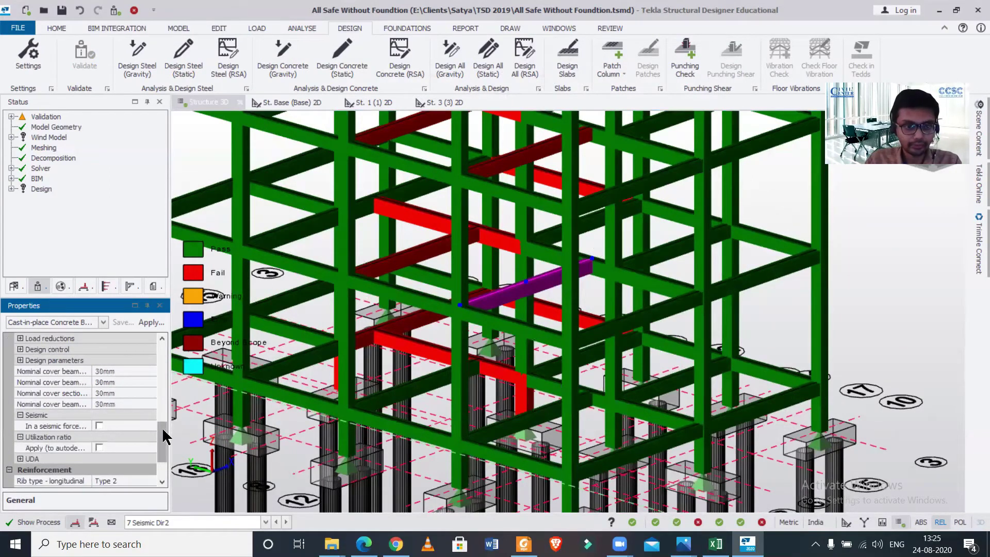
scroll(165, 435, down, 1)
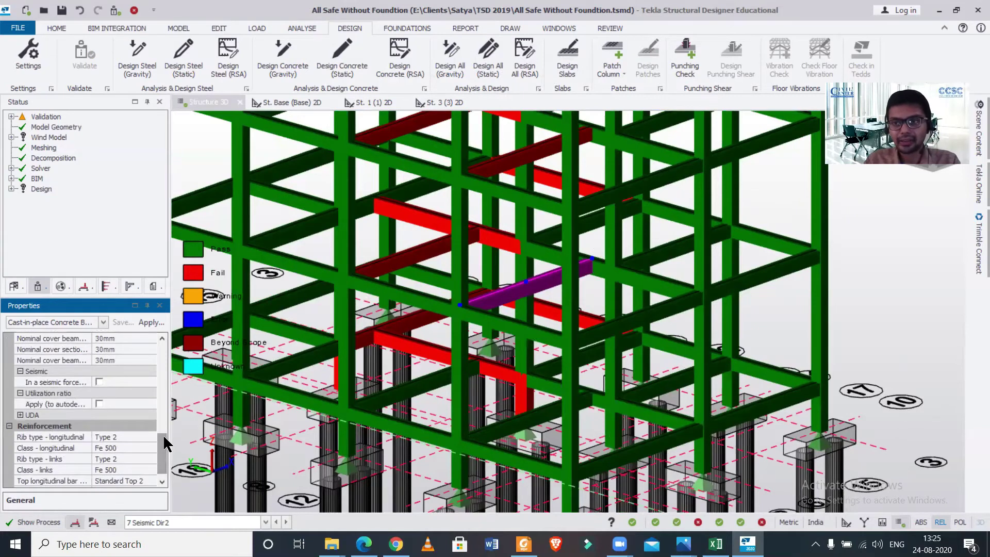
click(97, 405)
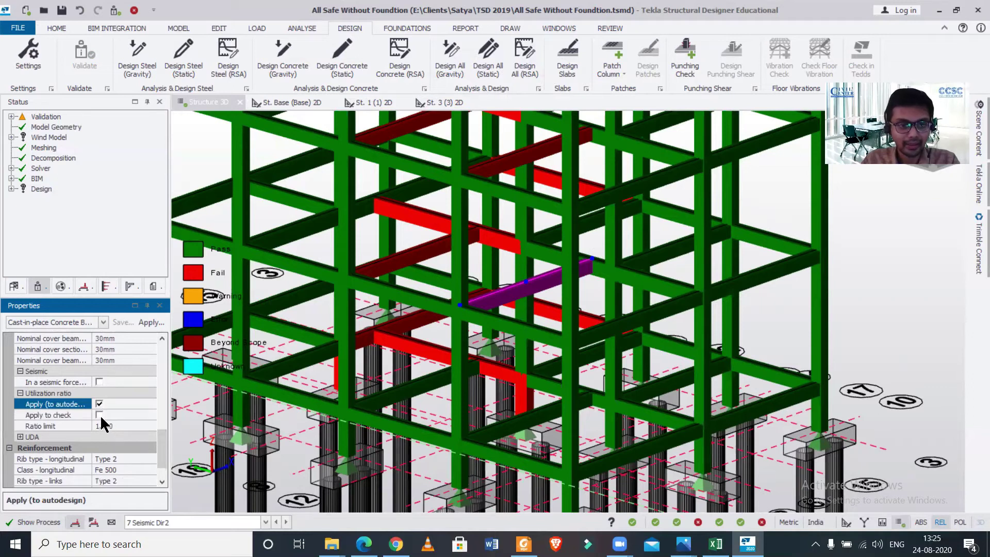
click(99, 415)
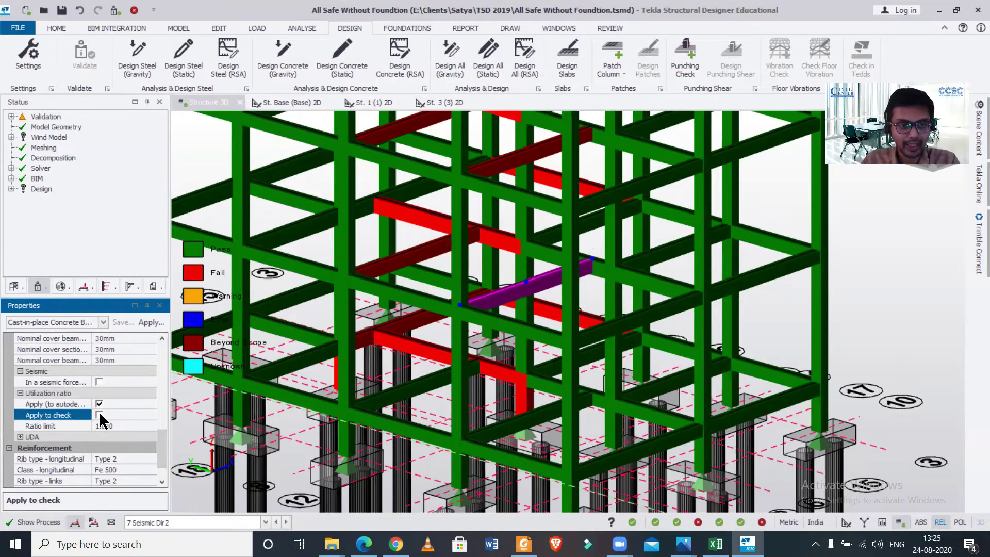
click(125, 426)
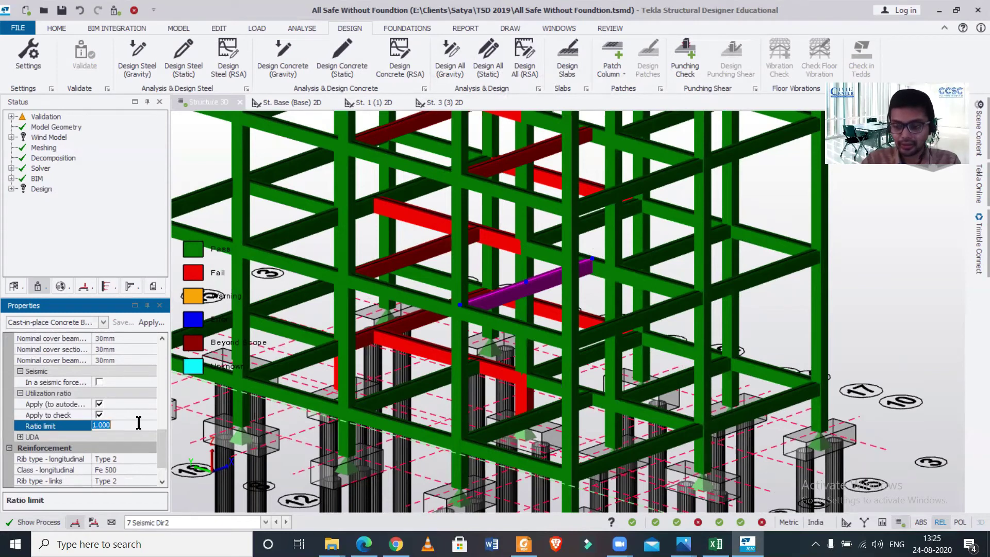
text(1.5)
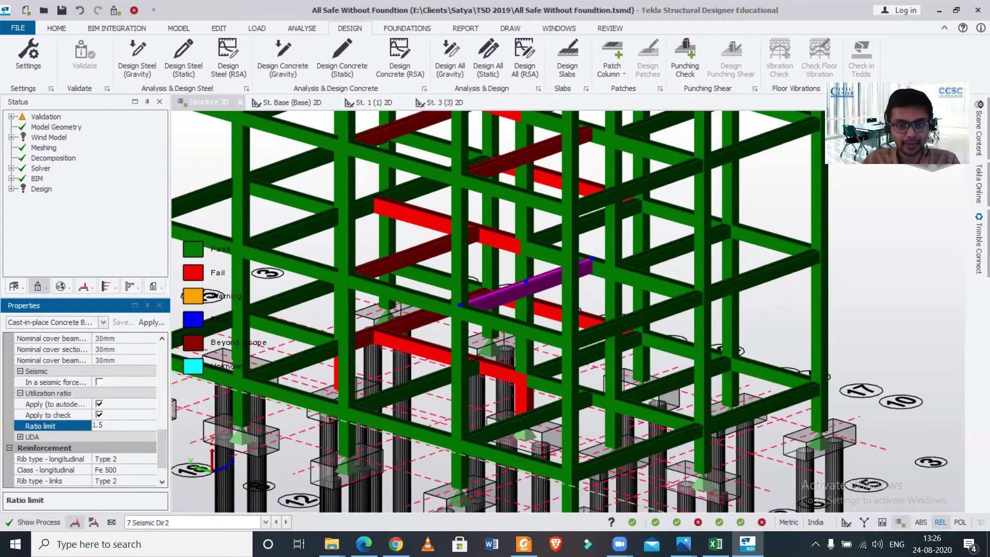
click(217, 221)
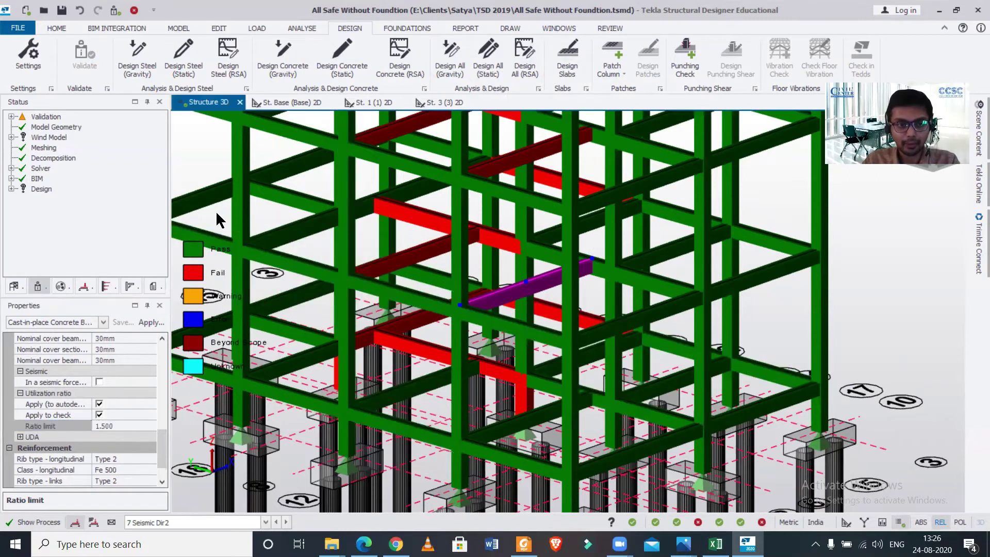
- Run a static Design Member on beam 1B10 and expand its results
right_click(510, 294)
mouse_move(559, 275)
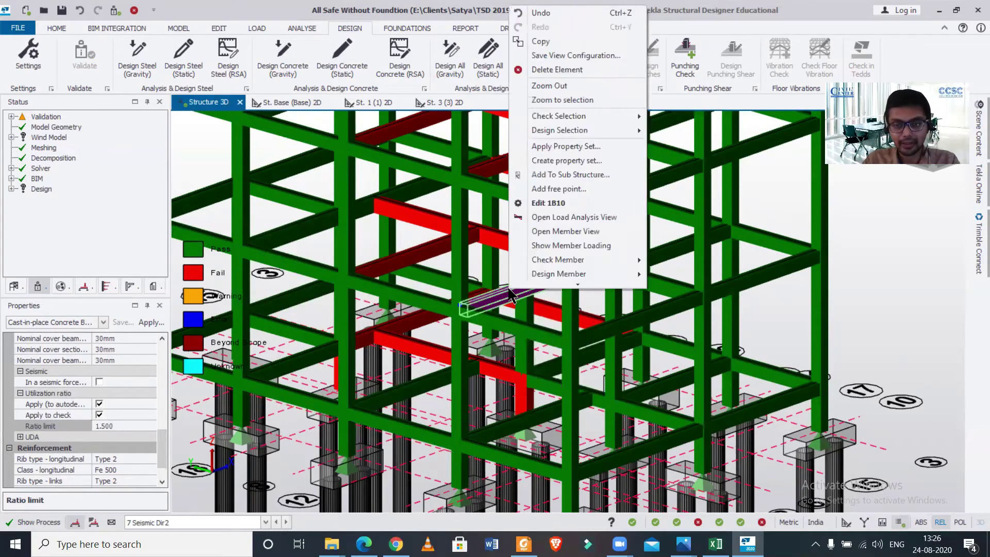
click(671, 275)
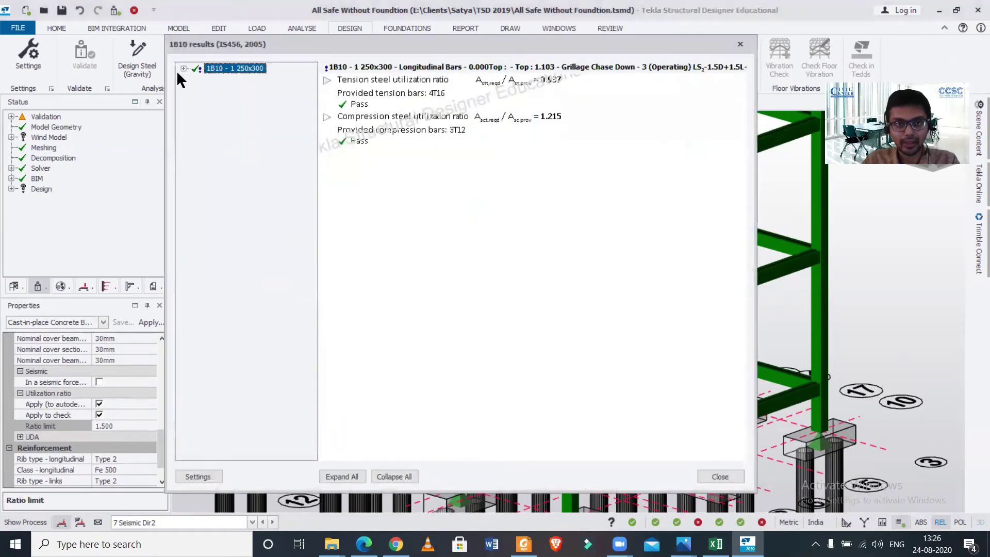
click(183, 68)
- Review the longitudinal bar, shear link, axial force, minor shear and minor moment checks, then close the results
click(196, 121)
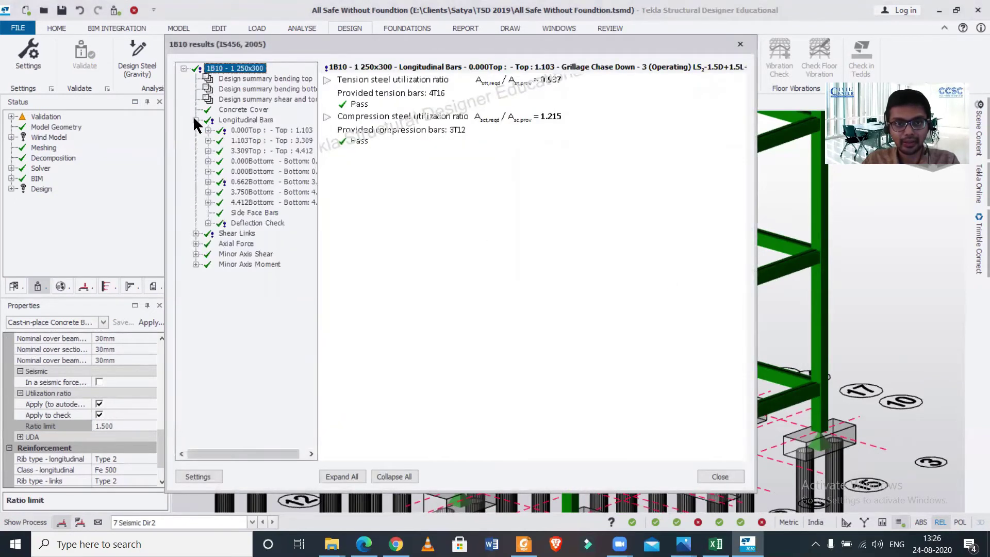
click(197, 233)
click(195, 254)
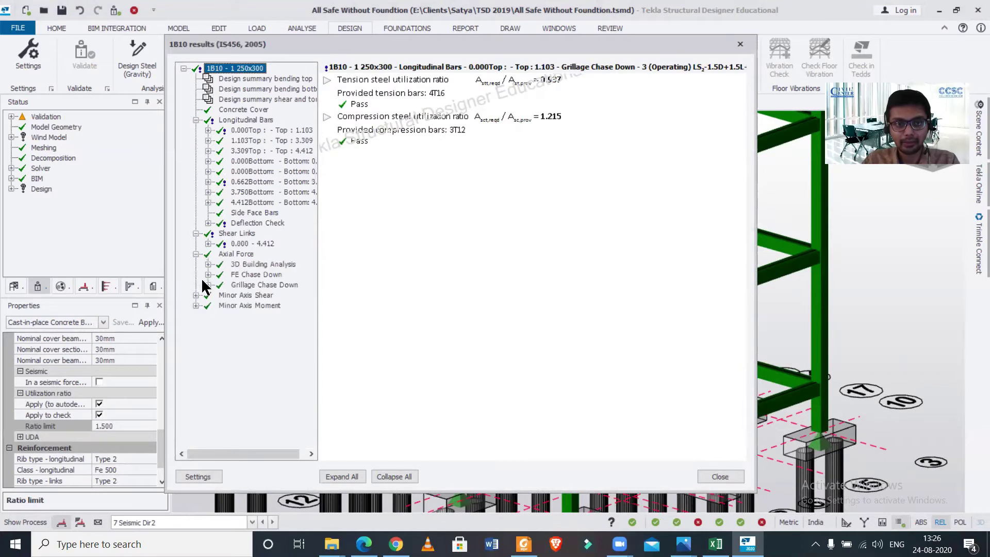
click(196, 295)
click(196, 337)
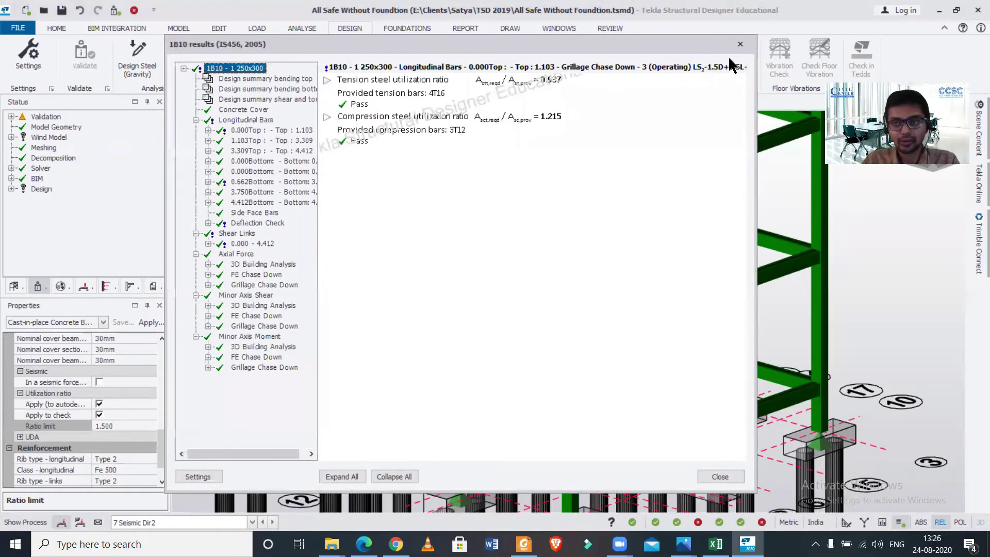
click(739, 45)
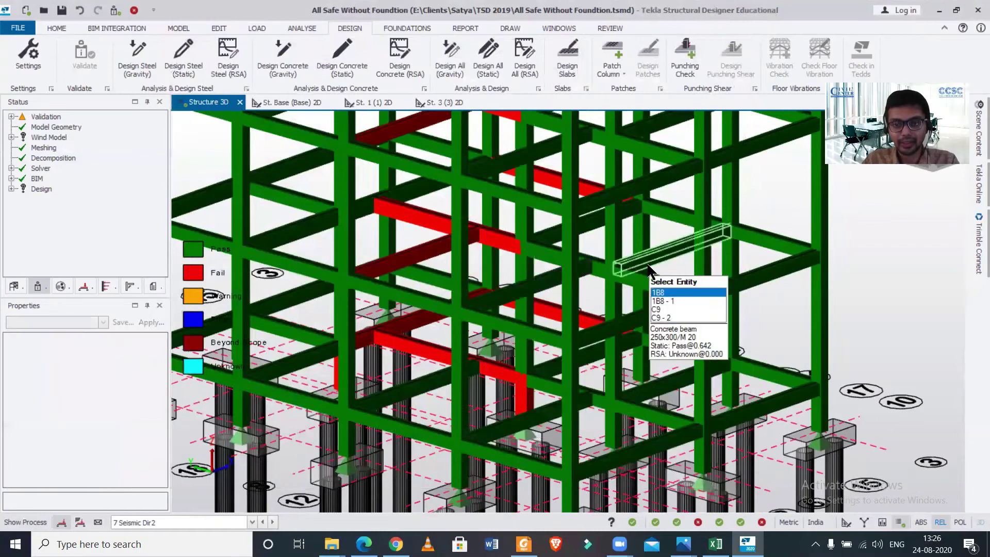
scroll(619, 301, down, 2)
scroll(619, 300, down, 2)
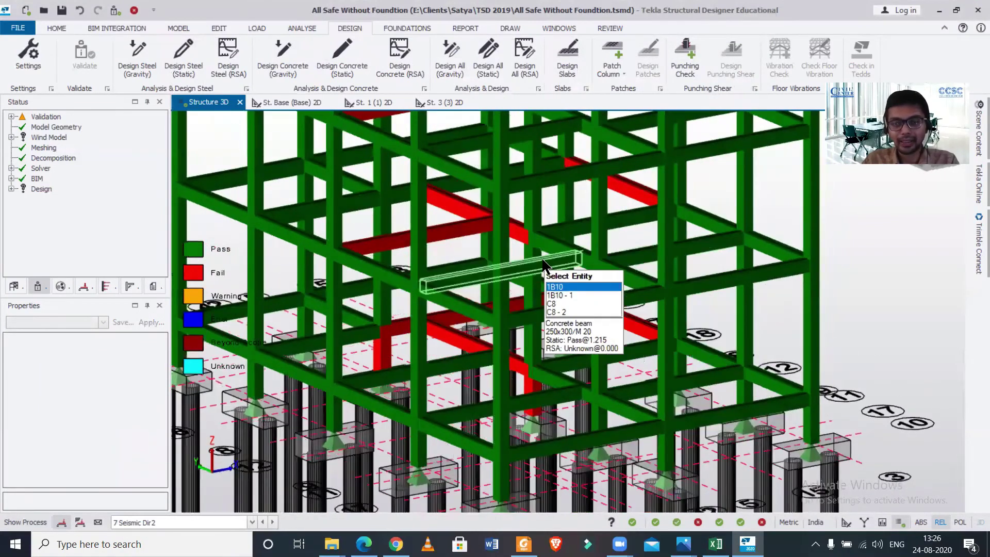
scroll(596, 240, up, 1)
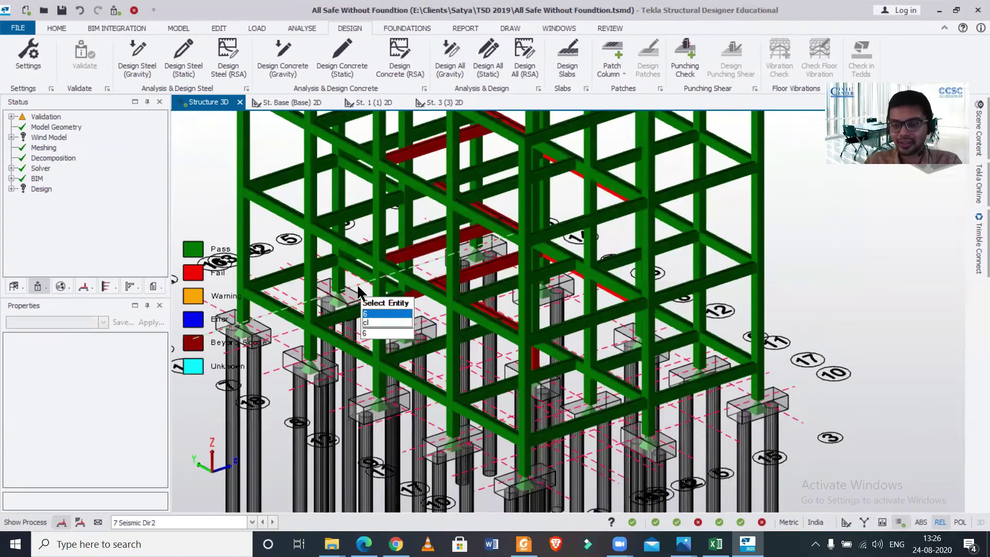
scroll(381, 258, down, 2)
scroll(272, 263, up, 2)
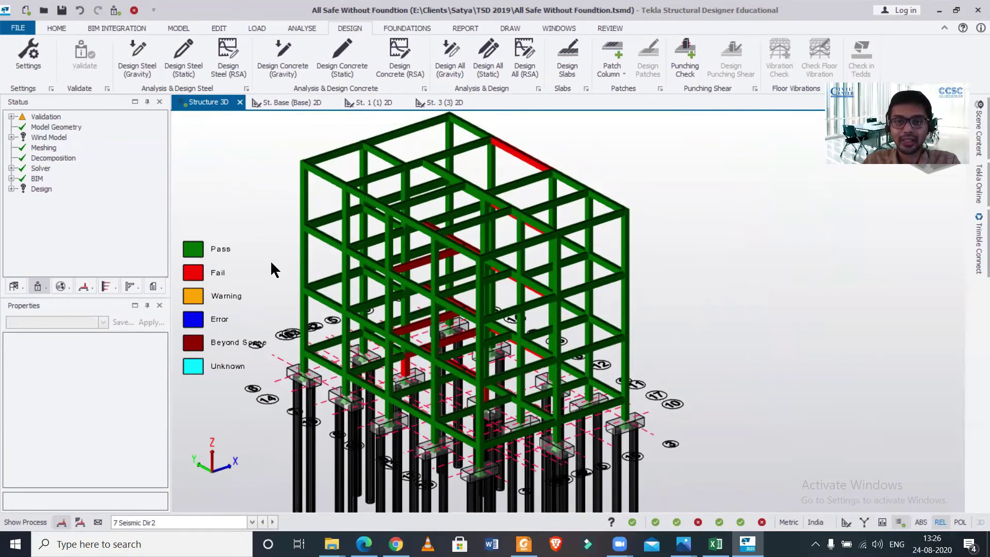
scroll(269, 263, up, 1)
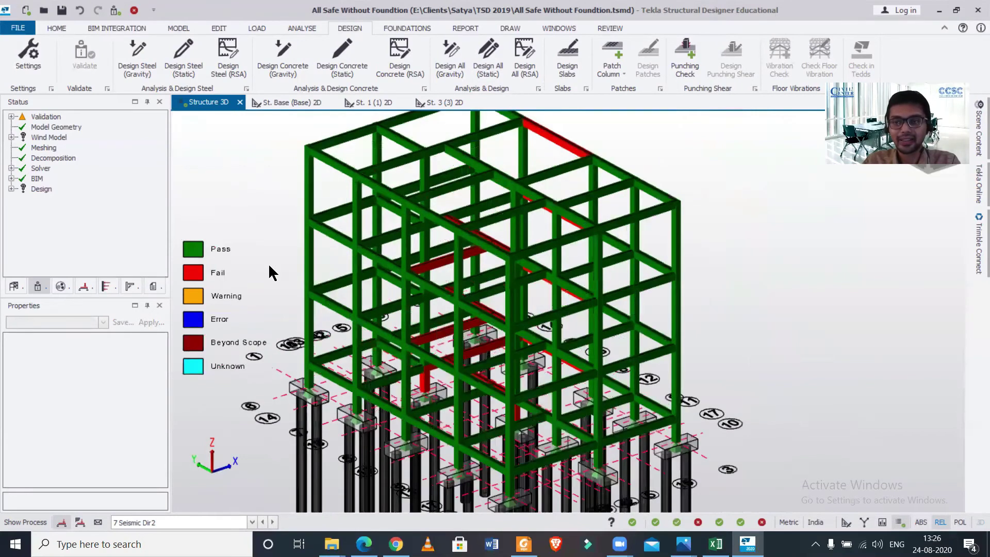
scroll(268, 263, down, 1)
scroll(292, 272, up, 1)
middle_drag(294, 279, 312, 282)
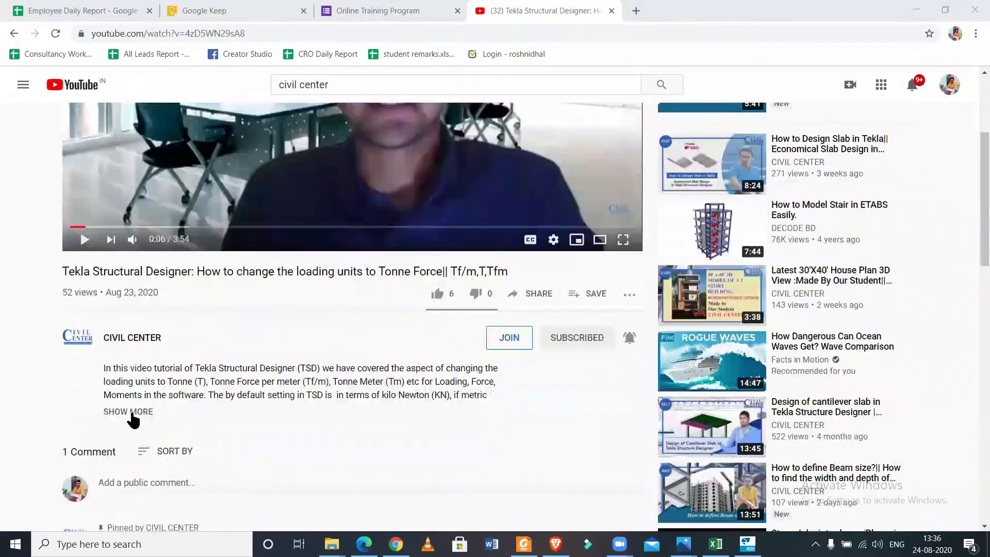
- Open the Online Training Program registration form from the video description link
click(132, 413)
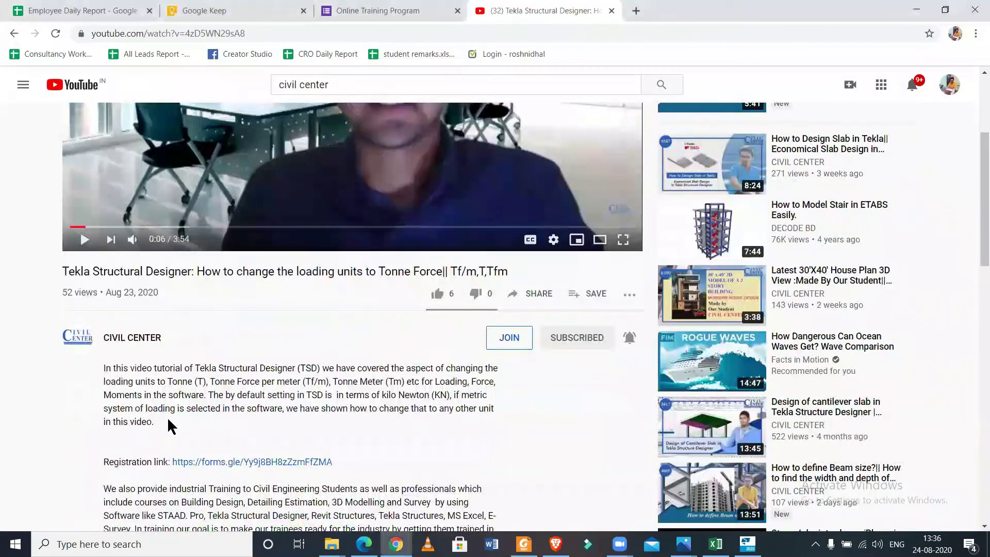
scroll(193, 418, down, 1)
click(224, 402)
scroll(375, 216, down, 1)
scroll(375, 216, down, 2)
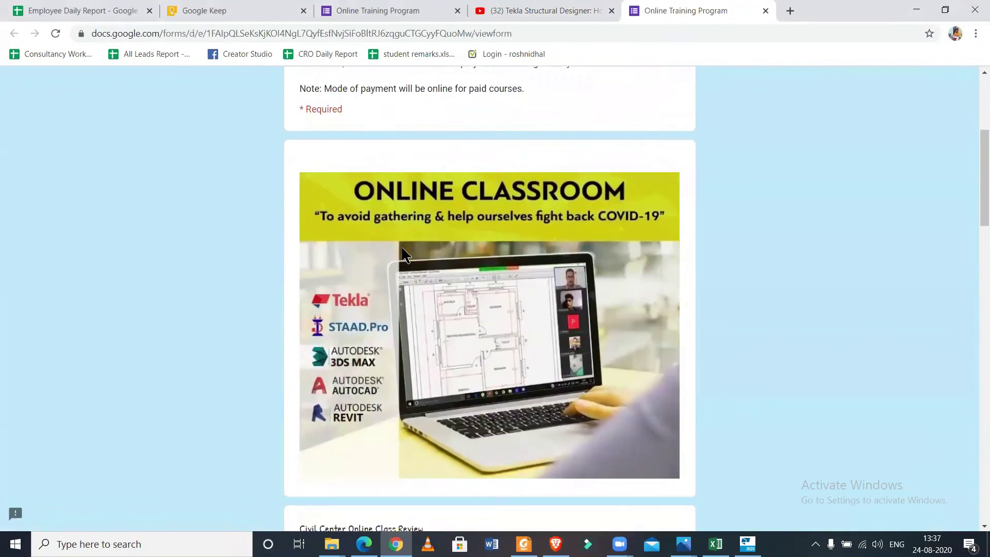
scroll(601, 225, down, 1)
scroll(602, 221, down, 3)
scroll(491, 359, down, 3)
scroll(365, 200, down, 4)
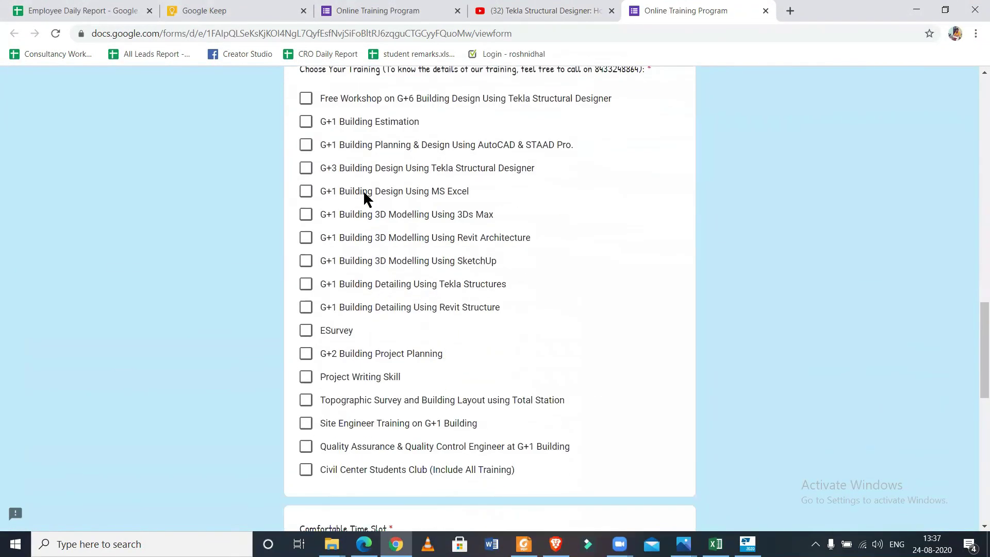
scroll(296, 186, up, 1)
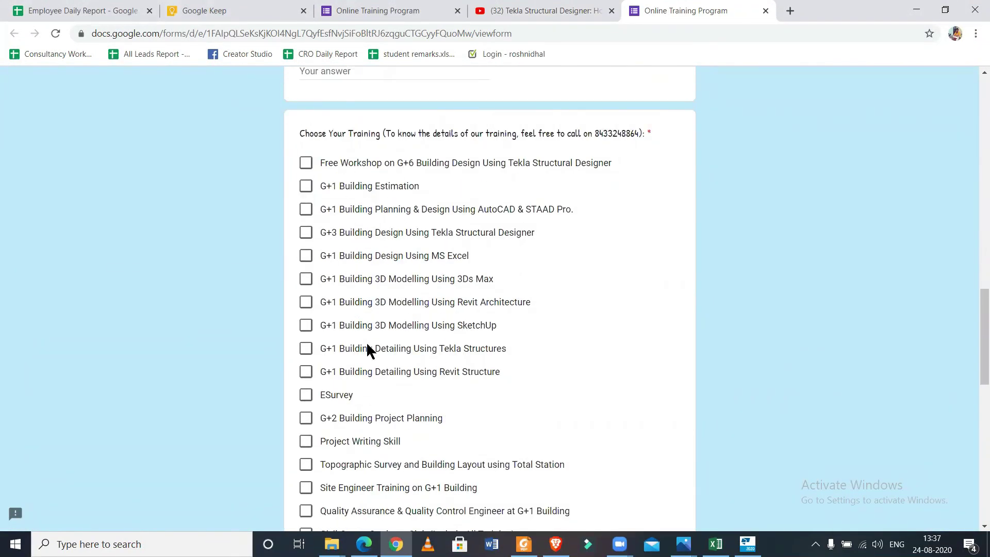
scroll(362, 471, down, 3)
scroll(421, 471, down, 5)
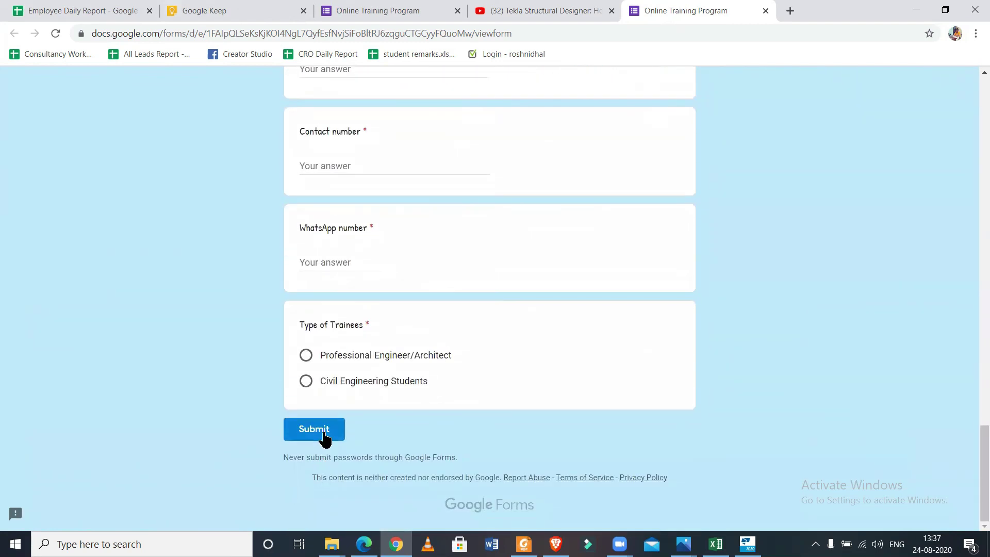